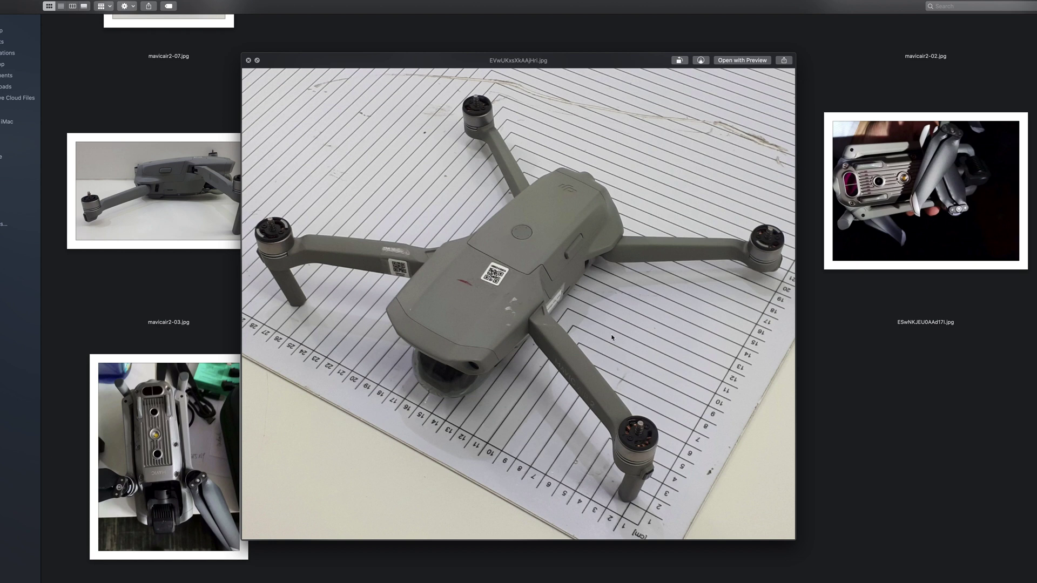
- Advance Quick Look to the front-view photo mavicair2-05-1140x460-1.jpg
key(Right)
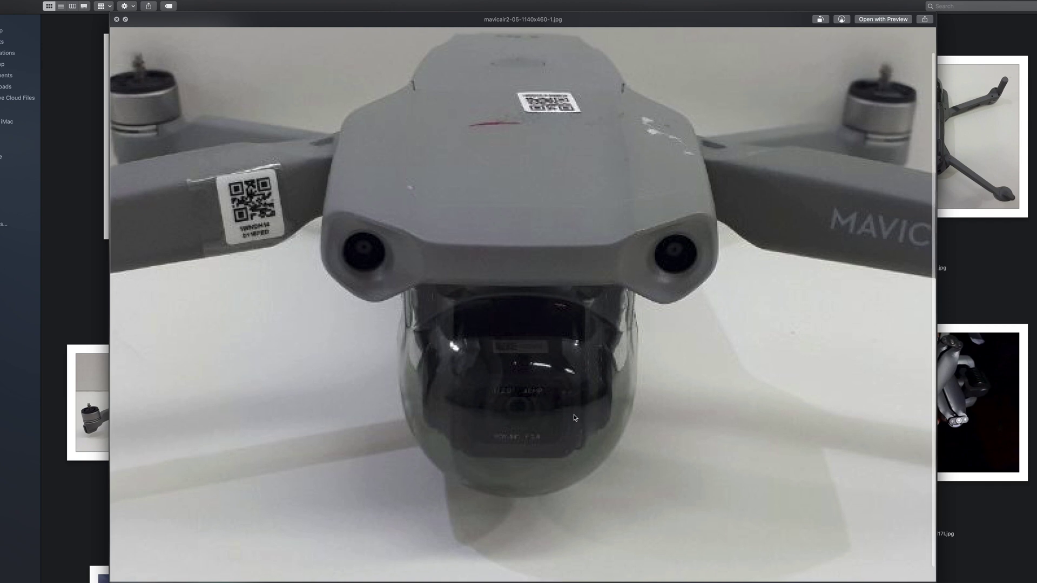
scroll(574, 416, up, 3)
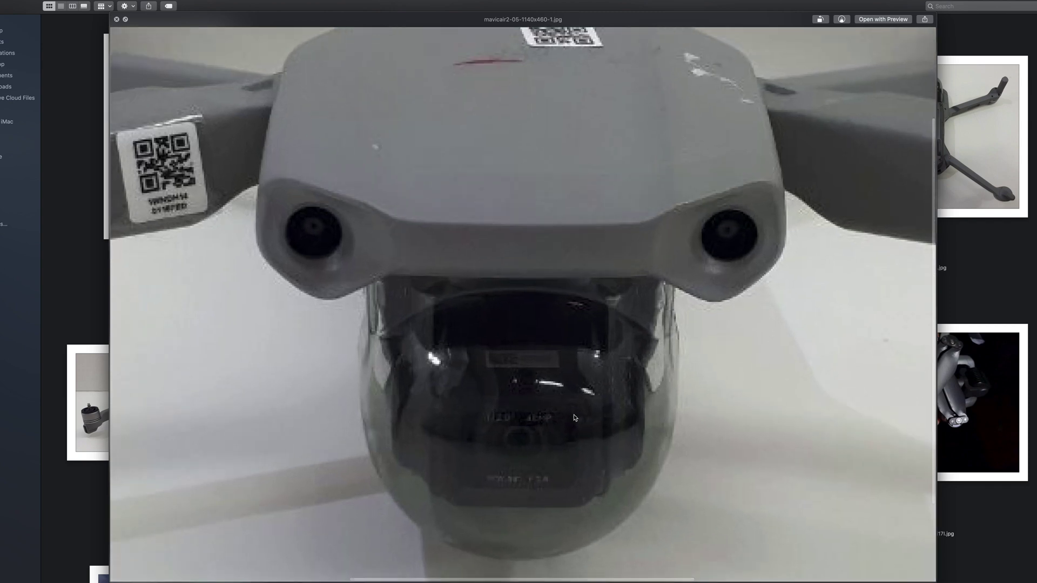
scroll(573, 417, up, 5)
scroll(574, 417, down, 3)
scroll(574, 418, down, 2)
scroll(575, 417, down, 2)
scroll(574, 419, down, 1)
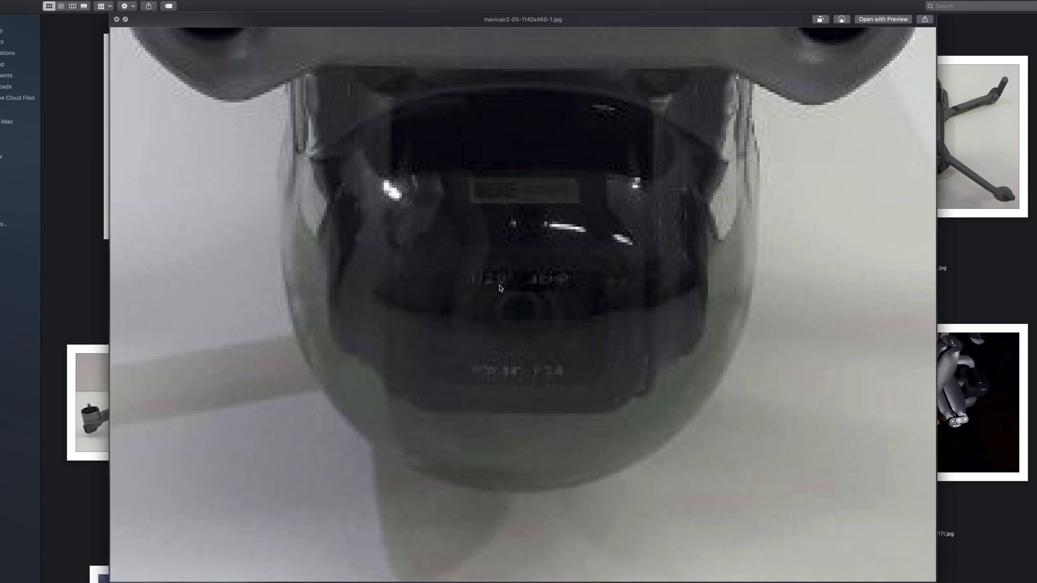
- Advance Quick Look to the MAvic-air-2-manual-.jpg remote-controller manual page
key(Up)
key(Right)
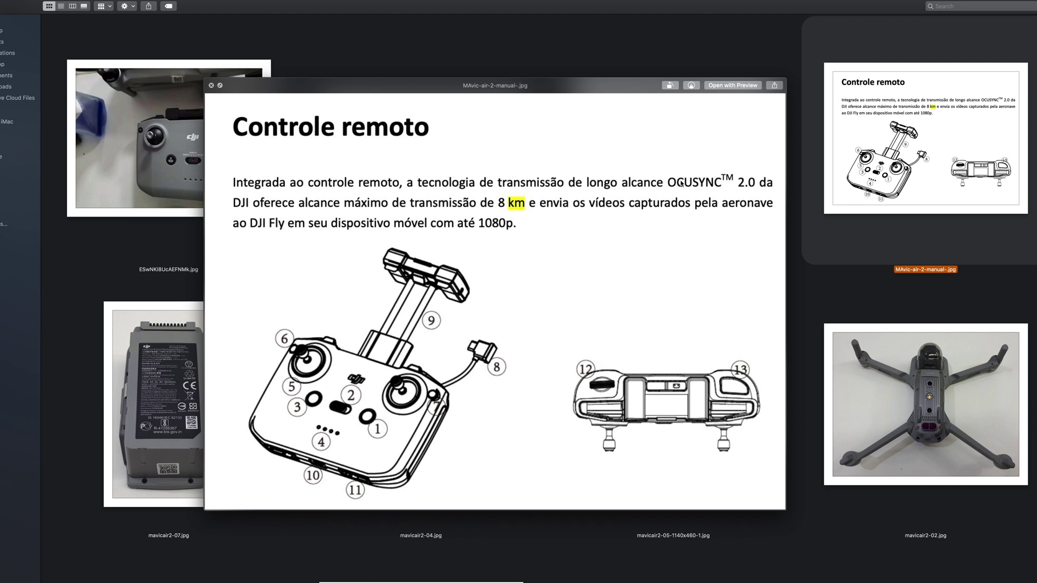